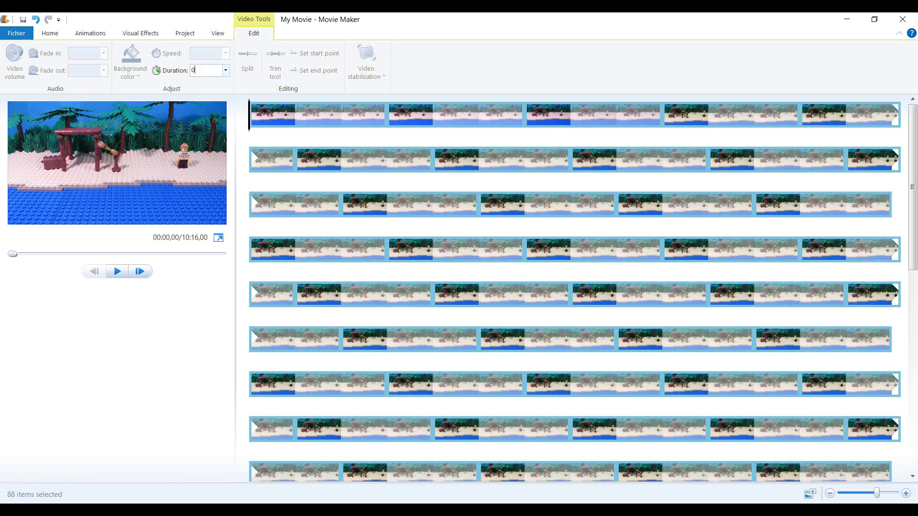
Set the duration of all 88 selected photos to 0.10 seconds and play the resulting animation.
type("10")
key("Return")
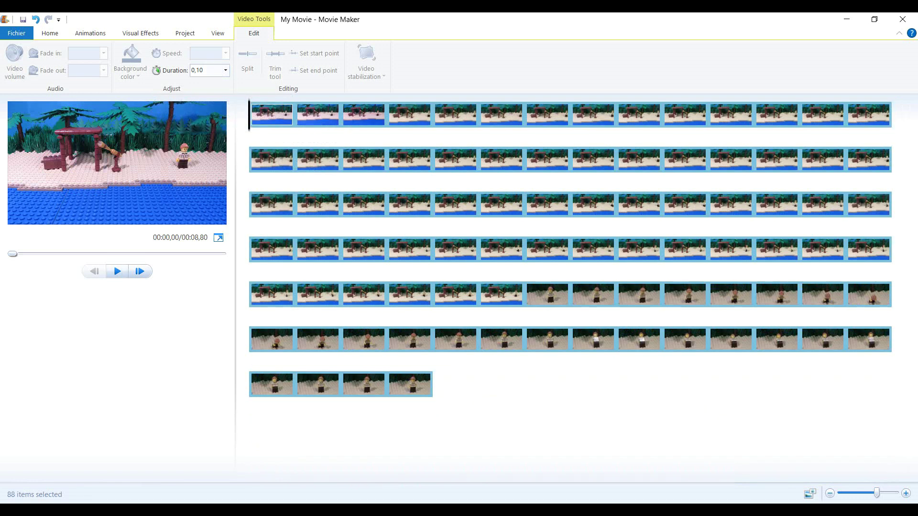
left_click(117, 272)
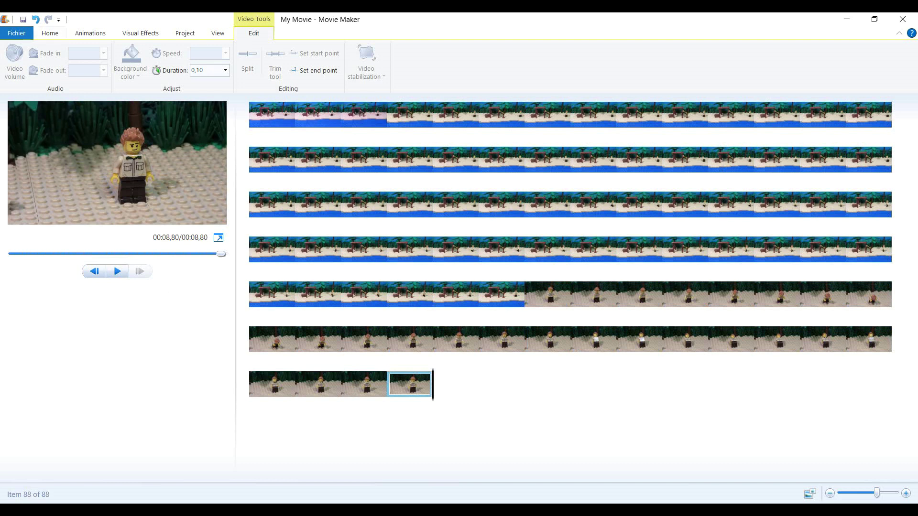
Save the movie as "brickfilm comment faire un stop motion" in the "Comment daire un brickfilm" folder and close Movie Maker.
left_click(50, 33)
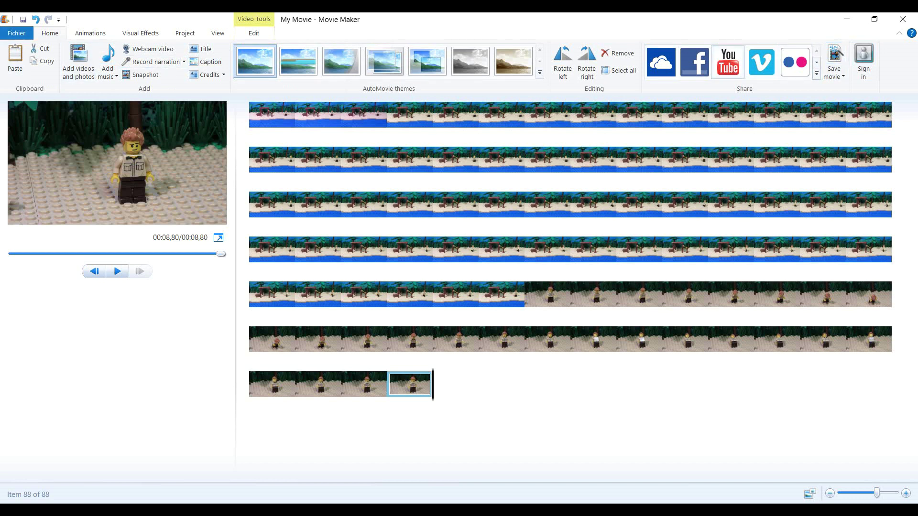
left_click(840, 53)
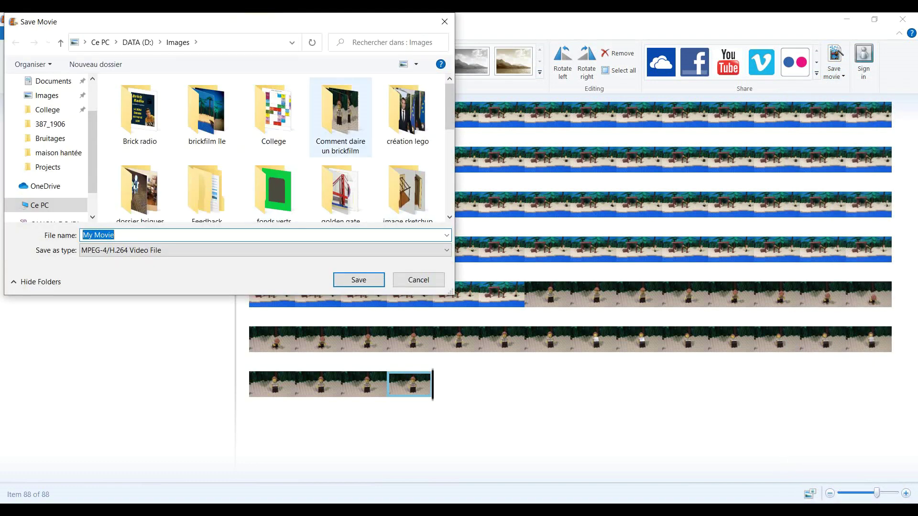
double_click(341, 115)
left_click(98, 235)
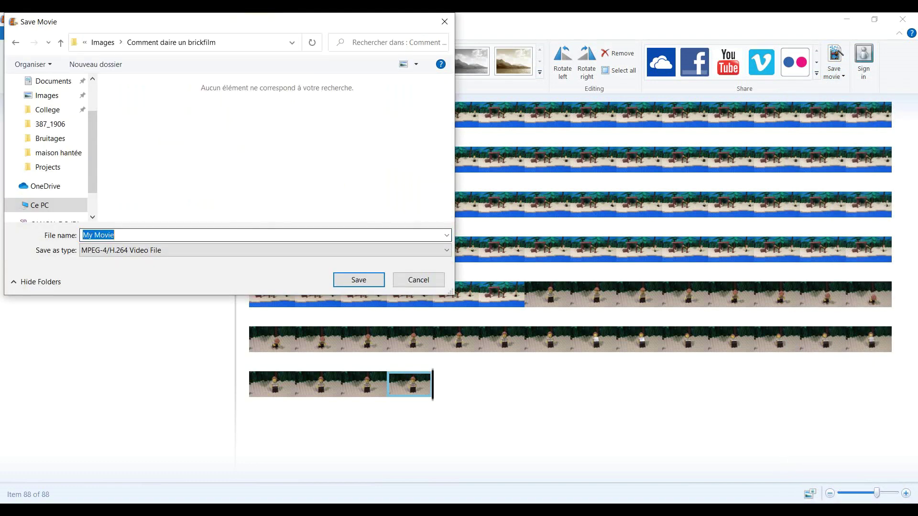
key("BackSpace")
type("c")
type("bric")
type("kfi")
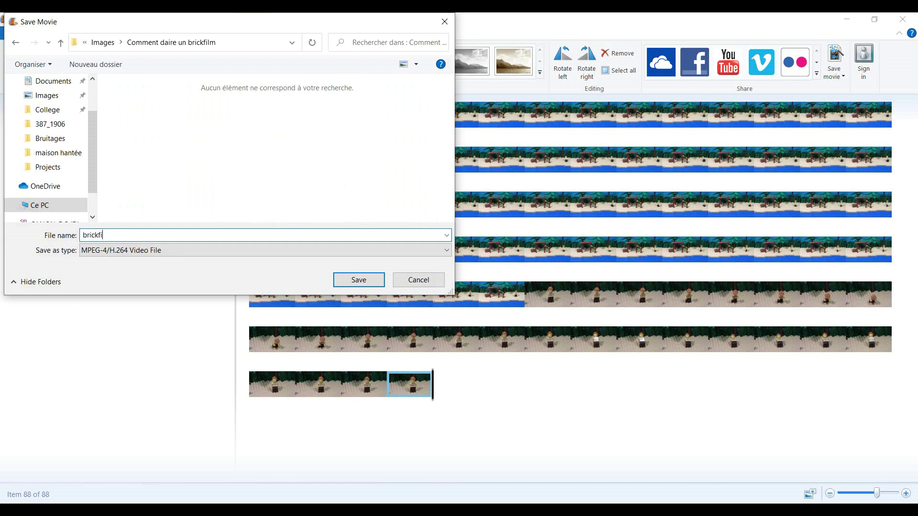
type("lm comment faire un stop motion")
key("Return")
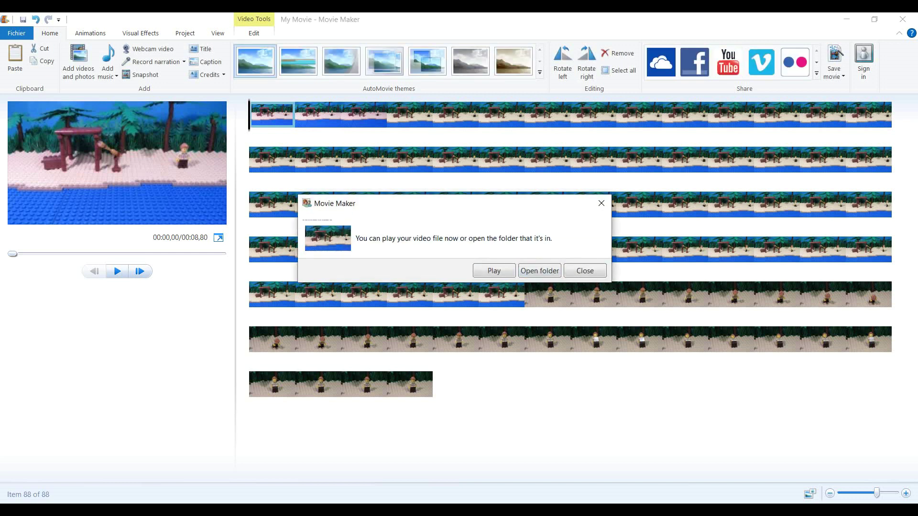
key("Return")
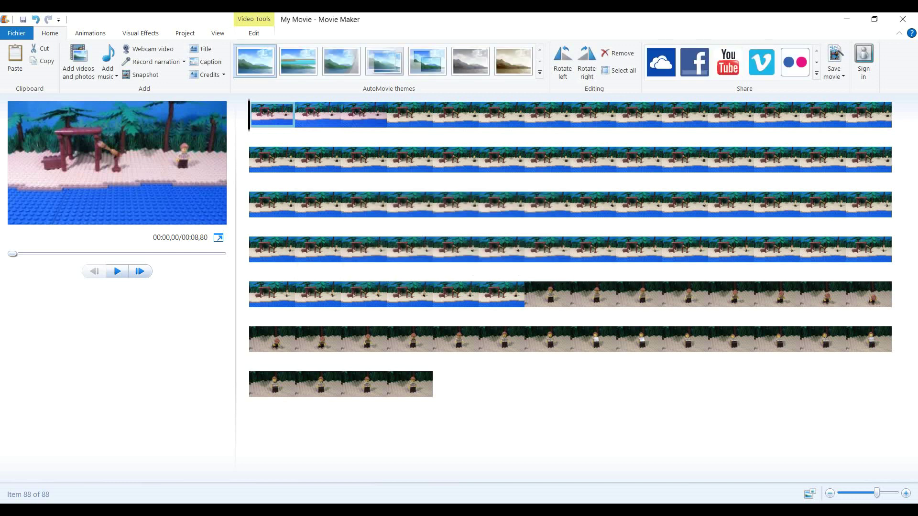
left_click(902, 19)
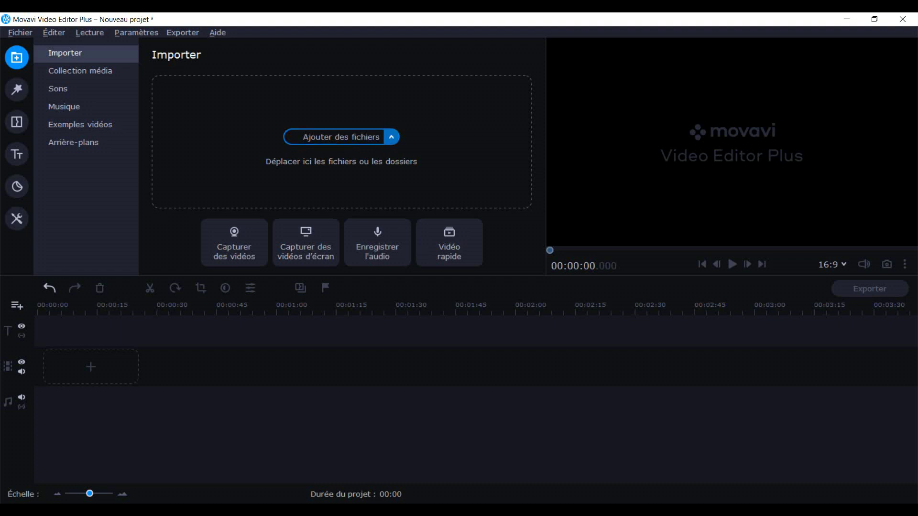
In Movavi Video Editor Plus, import "brickfilm comment faire un stop motion" from the "Comment daire un brickfilm" images folder and play it.
left_click(391, 136)
left_click(440, 161)
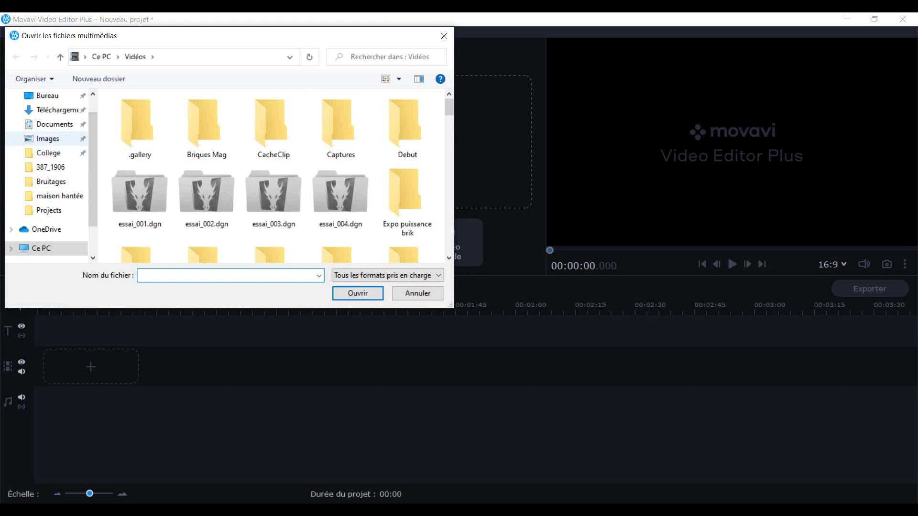
left_click(48, 138)
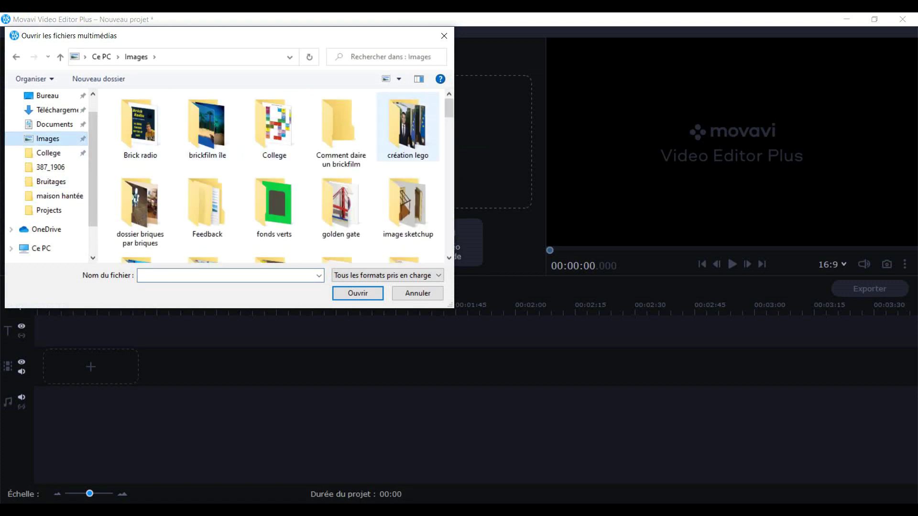
double_click(341, 131)
left_click(140, 136)
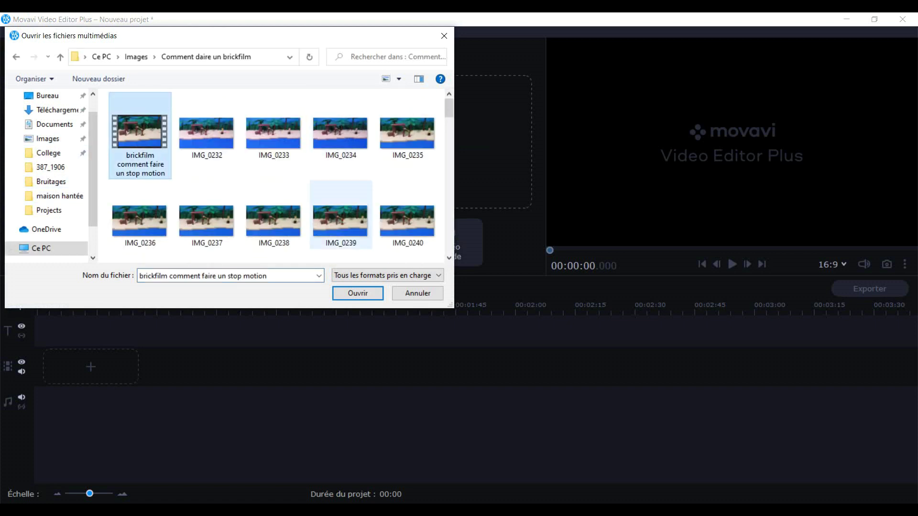
left_click(357, 293)
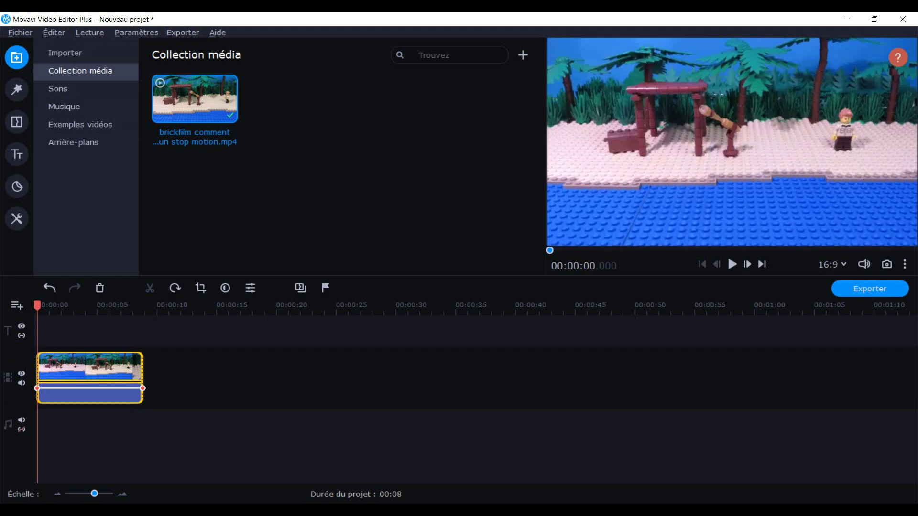
key("space")
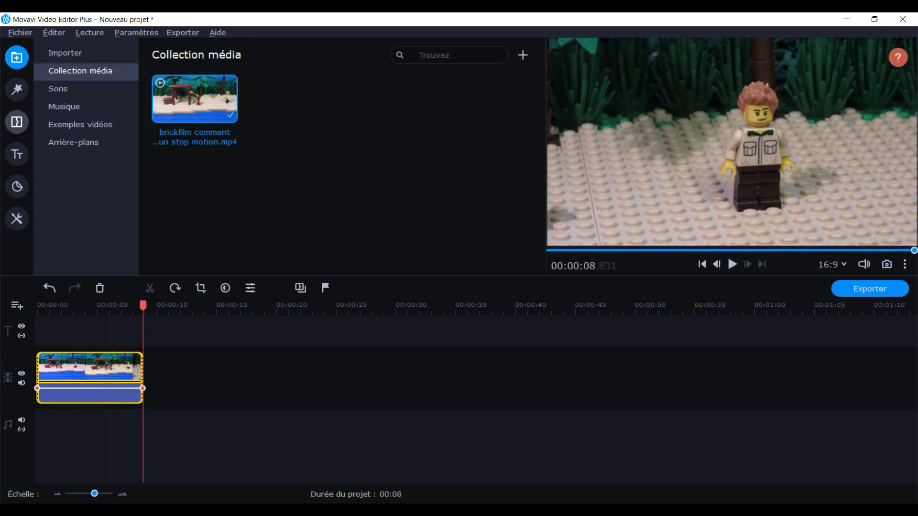
Add the built-in music "Camp dans les bois" to the audio track, starting at the beginning of the video clip.
left_click(64, 106)
left_click(58, 88)
left_click(64, 107)
scroll(390, 200, "down", 1)
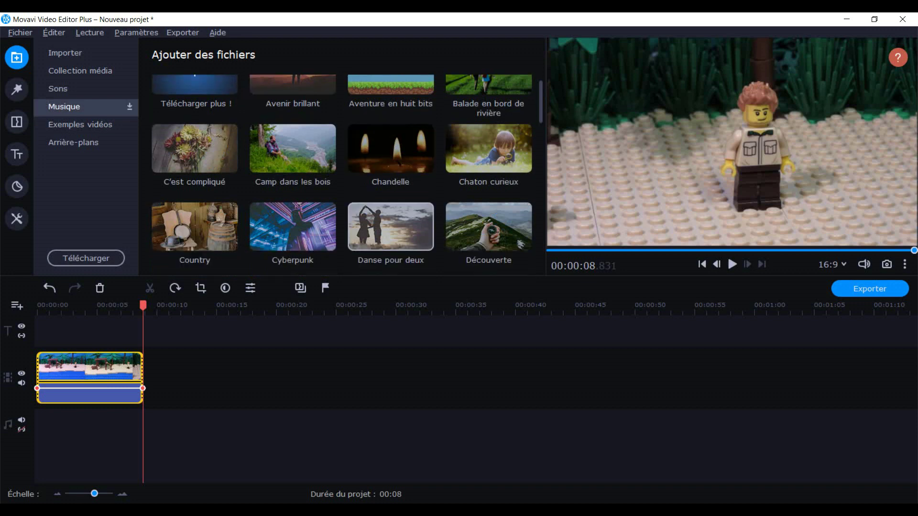
scroll(390, 208, "down", 4)
scroll(293, 124, "up", 3)
left_click_drag(293, 120, 38, 424)
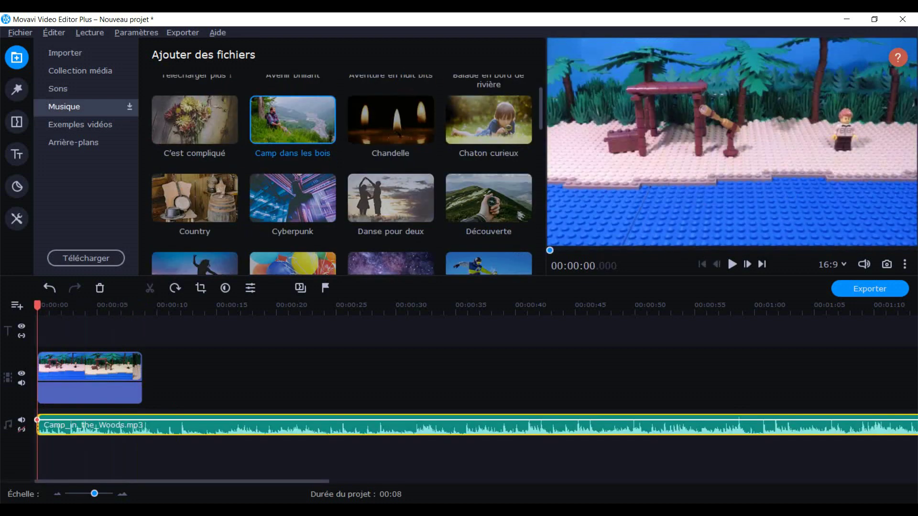
Trim the end of the music clip to match the end of the video, and play the project.
left_click_drag(181, 481, 771, 481)
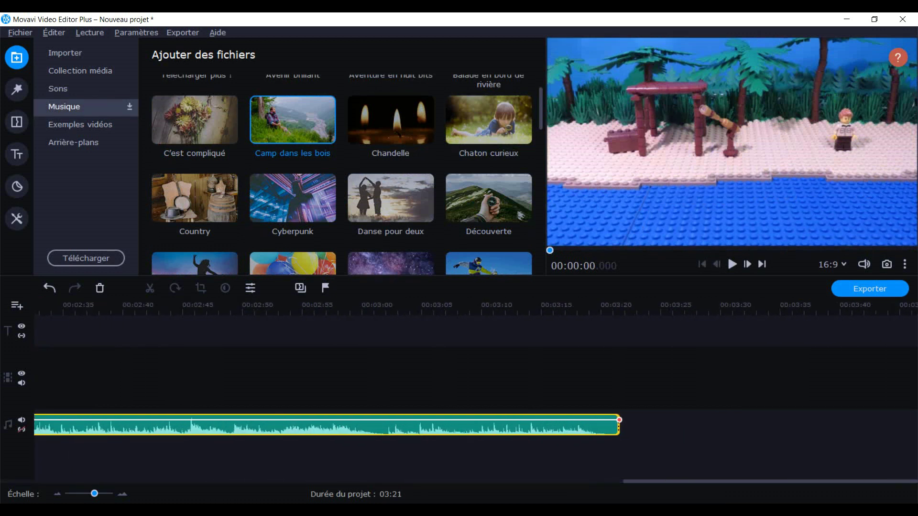
left_click_drag(618, 426, 143, 425)
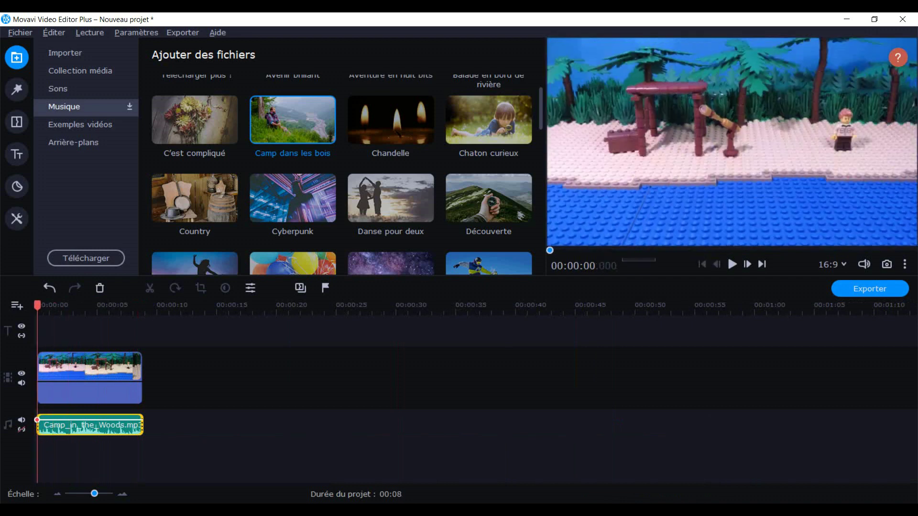
key("space")
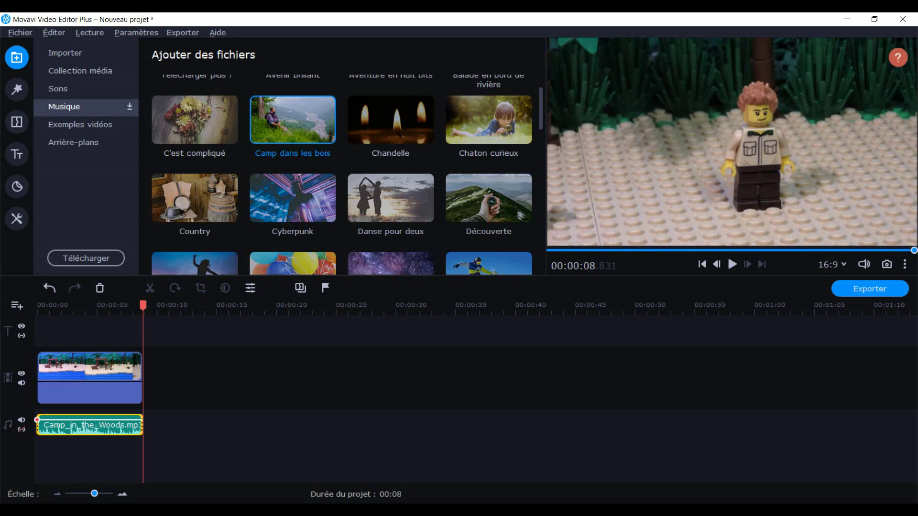
Examine individual frames of the minifigure close-up near the end of the video clip at an enlarged timeline scale.
left_click_drag(94, 494, 108, 493)
left_click(204, 368)
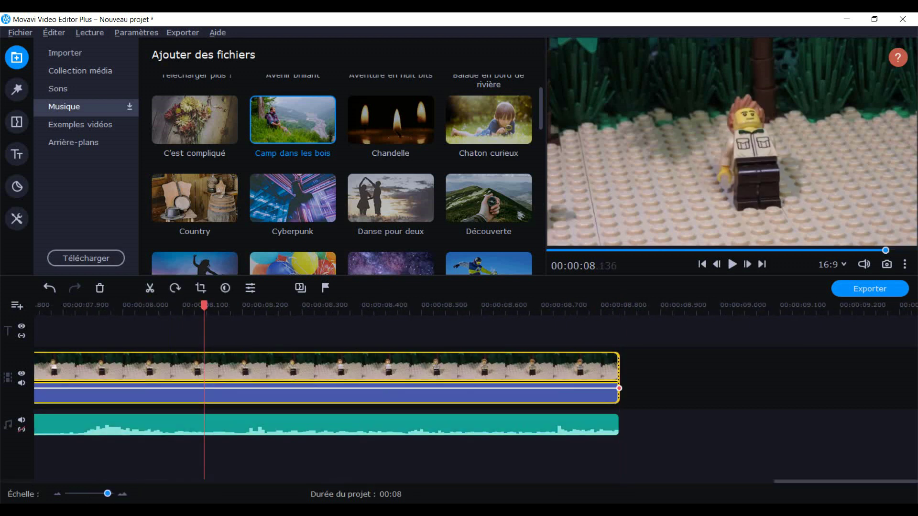
left_click(249, 368)
left_click(301, 368)
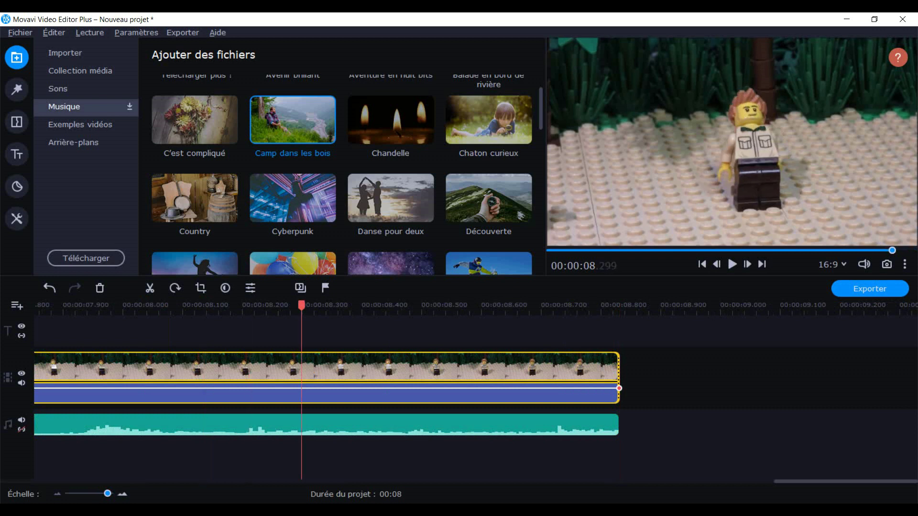
scroll(301, 368, "up", 1)
left_click(224, 368)
left_click(280, 368)
left_click(313, 368)
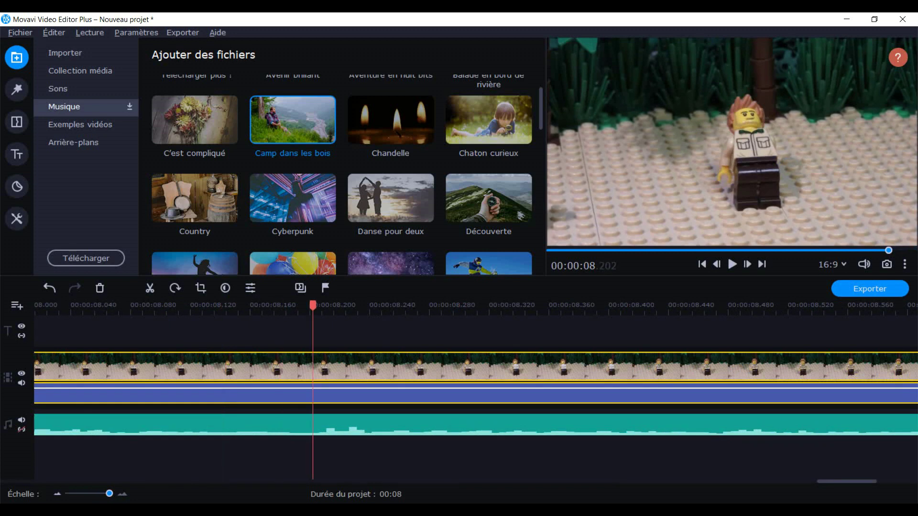
scroll(313, 368, "down", 2)
left_click(262, 368)
left_click(307, 368)
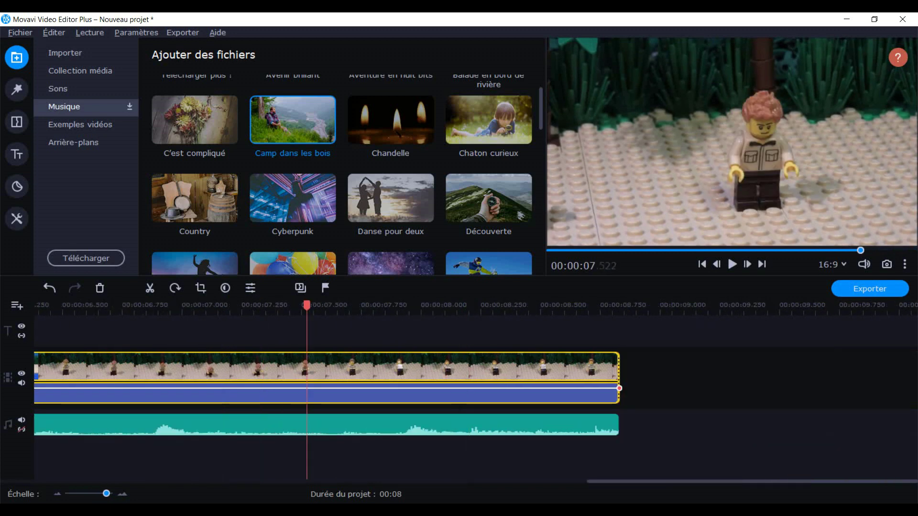
left_click(349, 368)
scroll(349, 368, "left", 3)
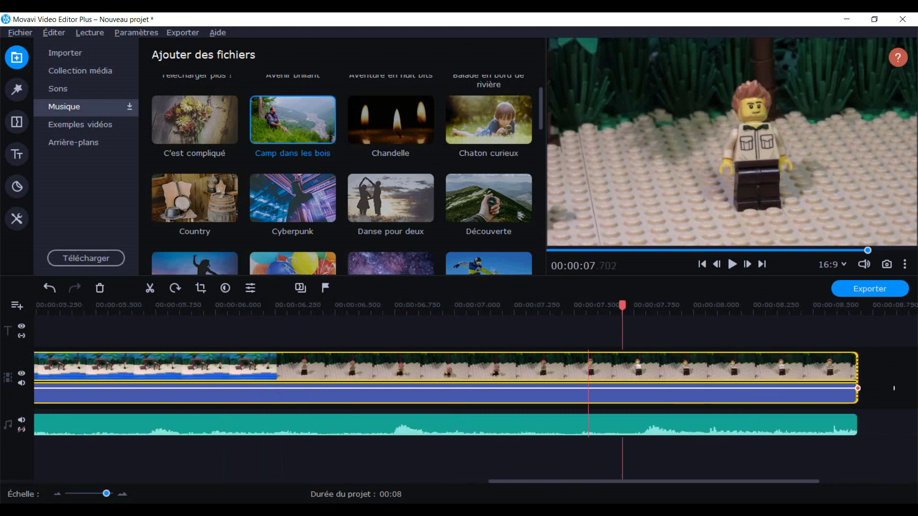
Examine individual frames of the beach scene in the first few seconds of the video clip.
scroll(893, 388, "up", 10)
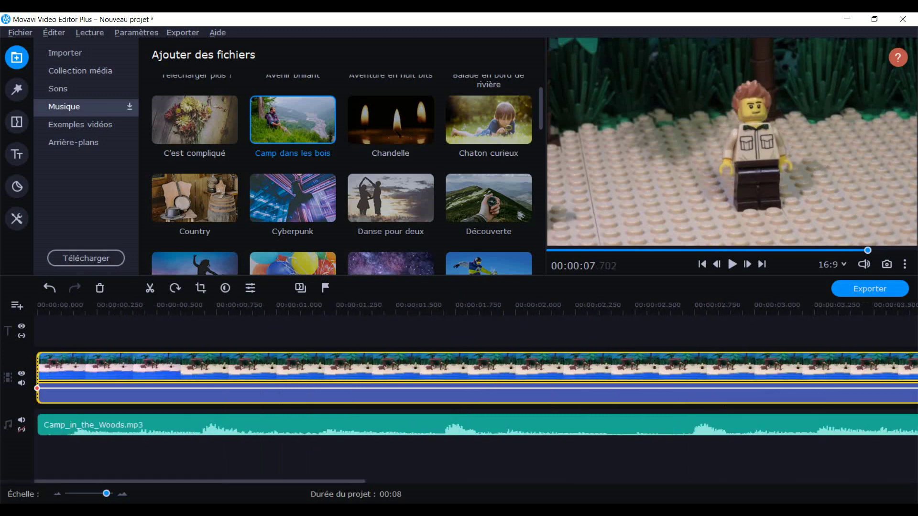
left_click(404, 306)
left_click(451, 306)
left_click(494, 306)
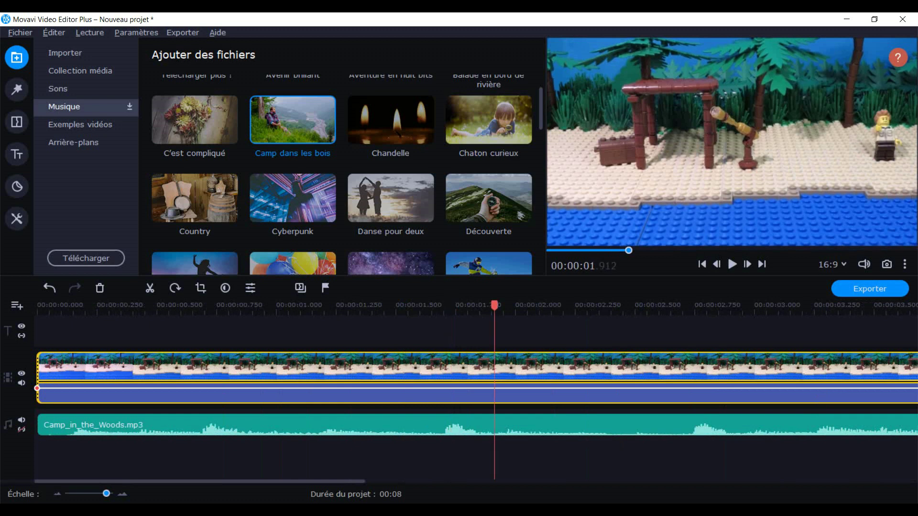
left_click(536, 306)
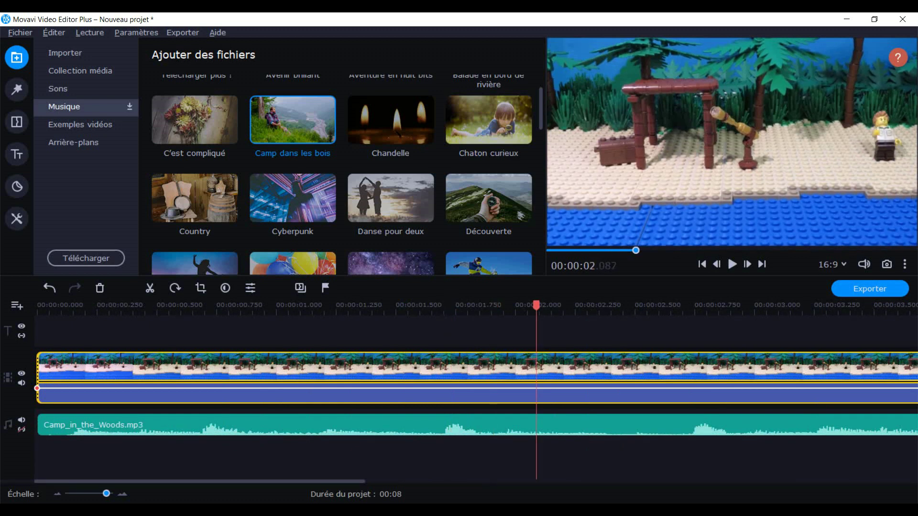
left_click(587, 368)
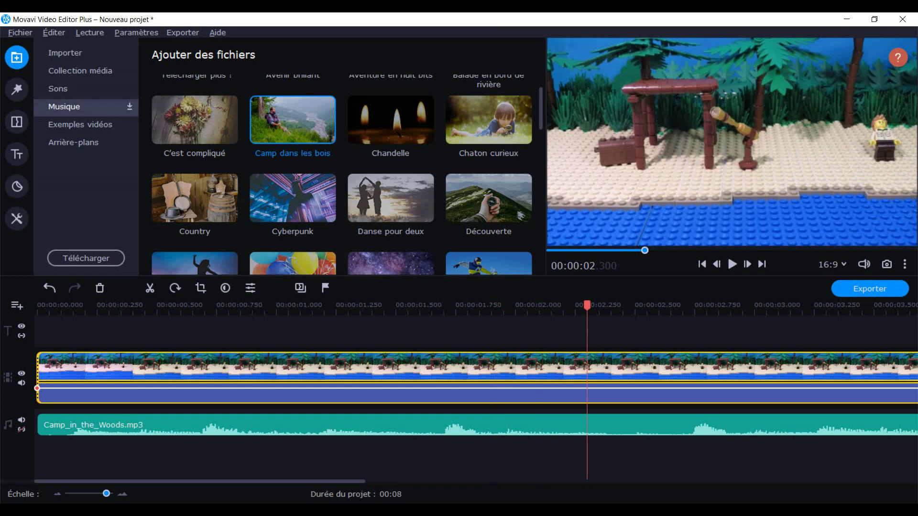
scroll(475, 392, "right", 1)
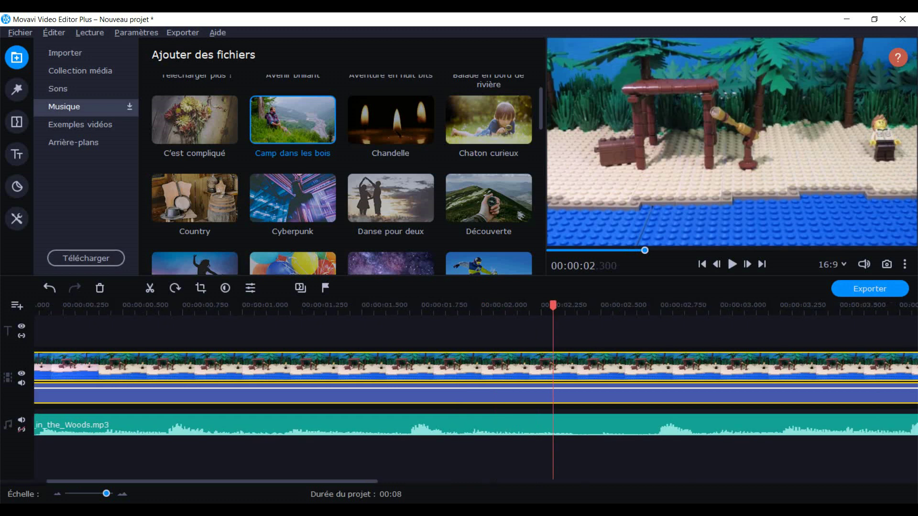
scroll(475, 392, "left", 1)
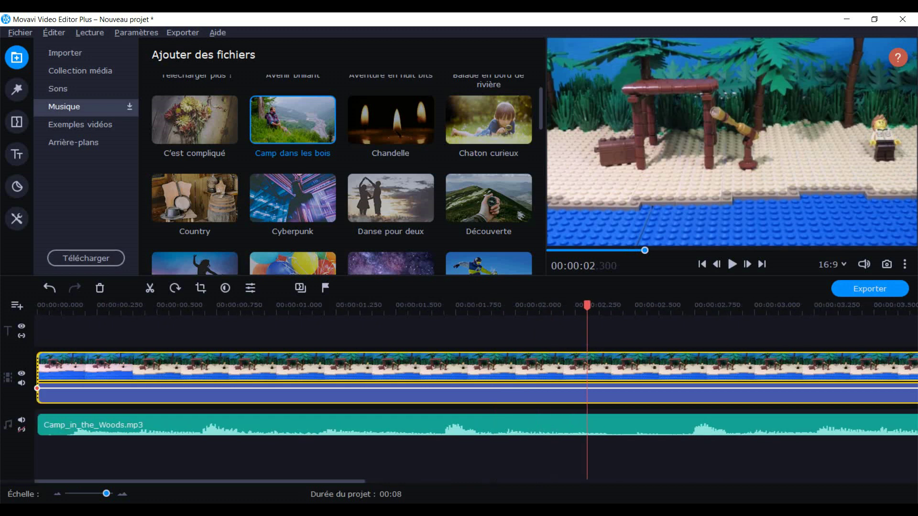
scroll(475, 392, "right", 7)
scroll(475, 392, "left", 7)
Export the project as an MP4 video with Maximale quality and dismiss the completion dialog.
left_click(869, 288)
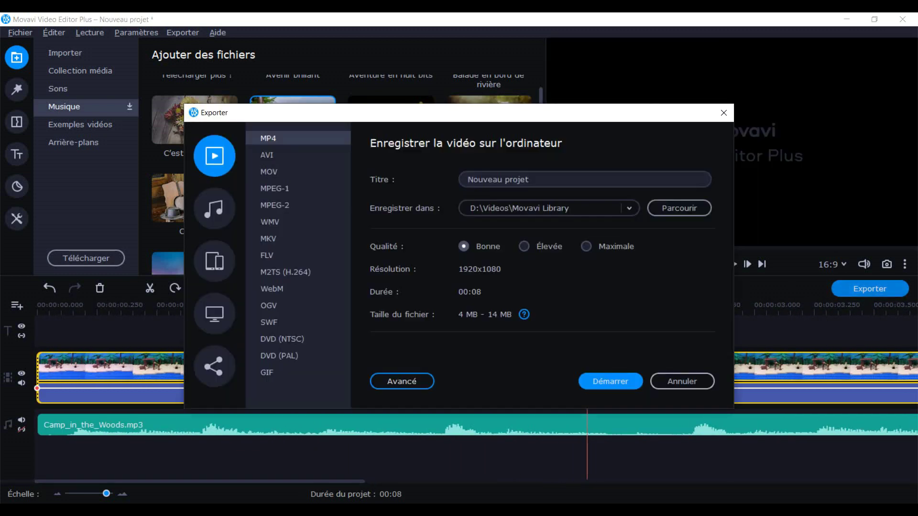
left_click(586, 246)
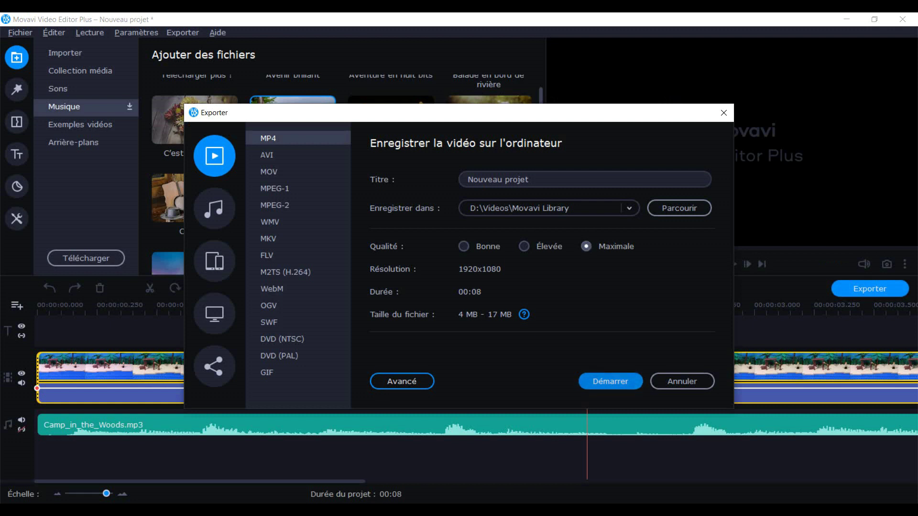
left_click(610, 381)
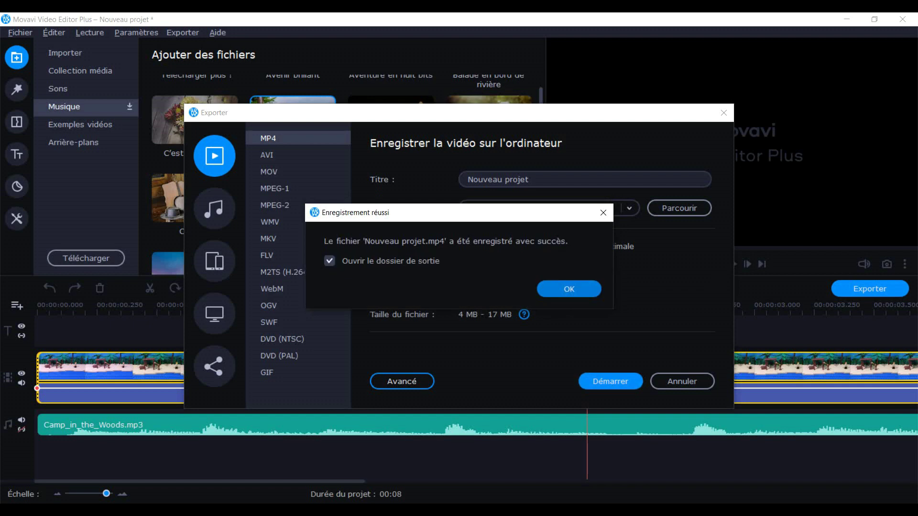
left_click(603, 212)
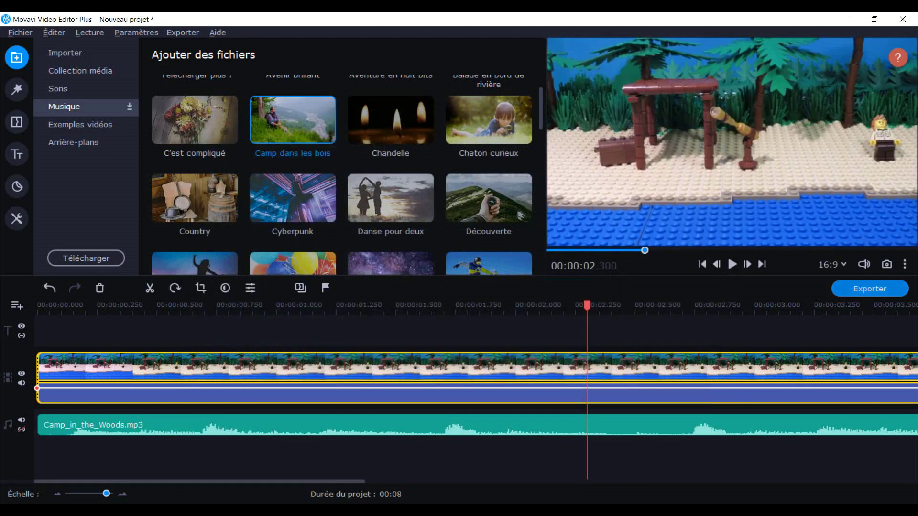